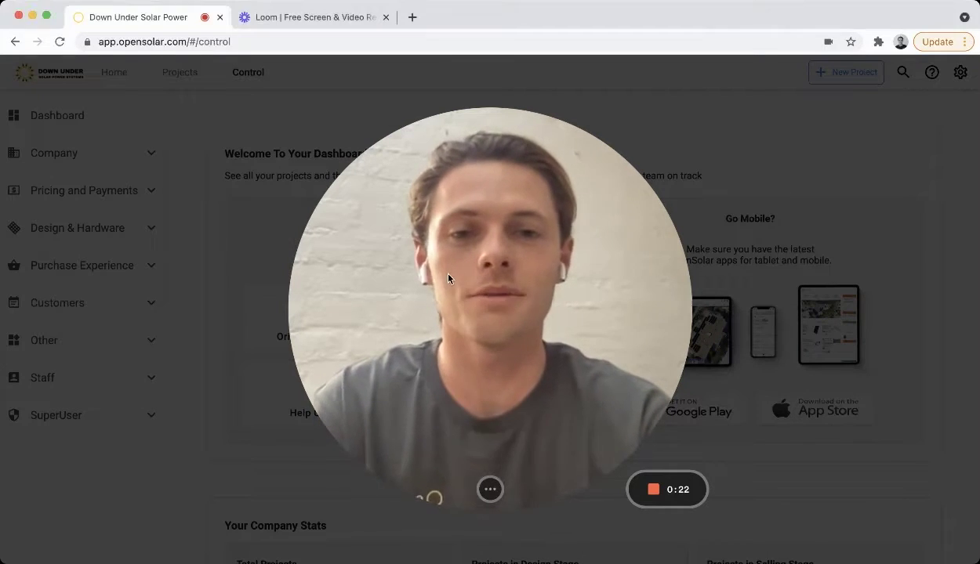
Step: Open the Custom Fields page under Company > Business Process in the settings sidebar
click(490, 489)
click(485, 489)
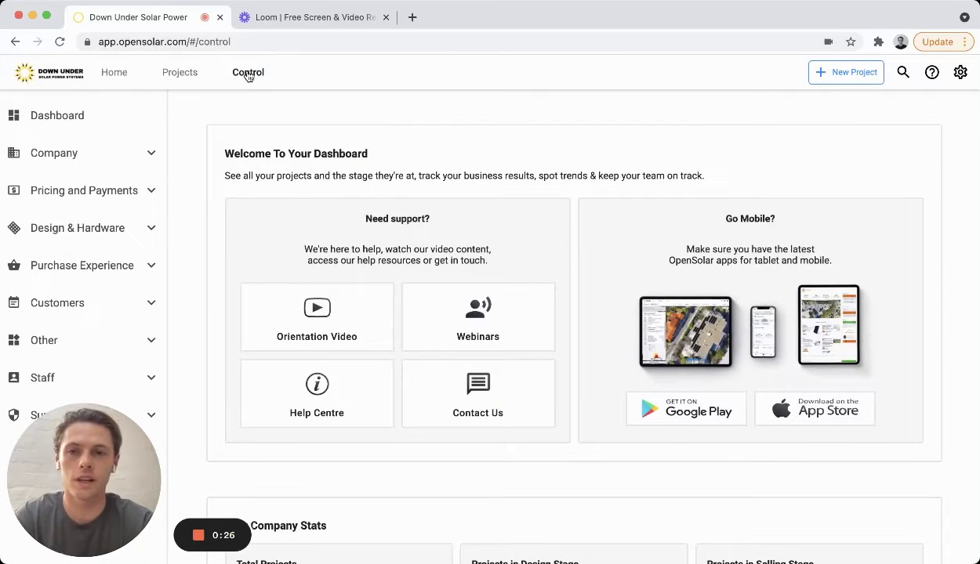
click(142, 156)
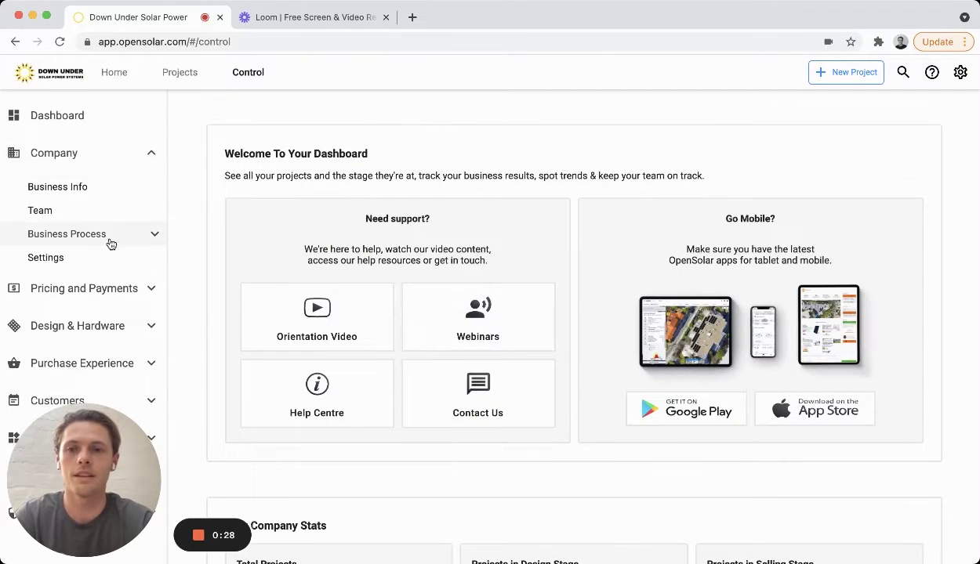
click(156, 235)
click(79, 310)
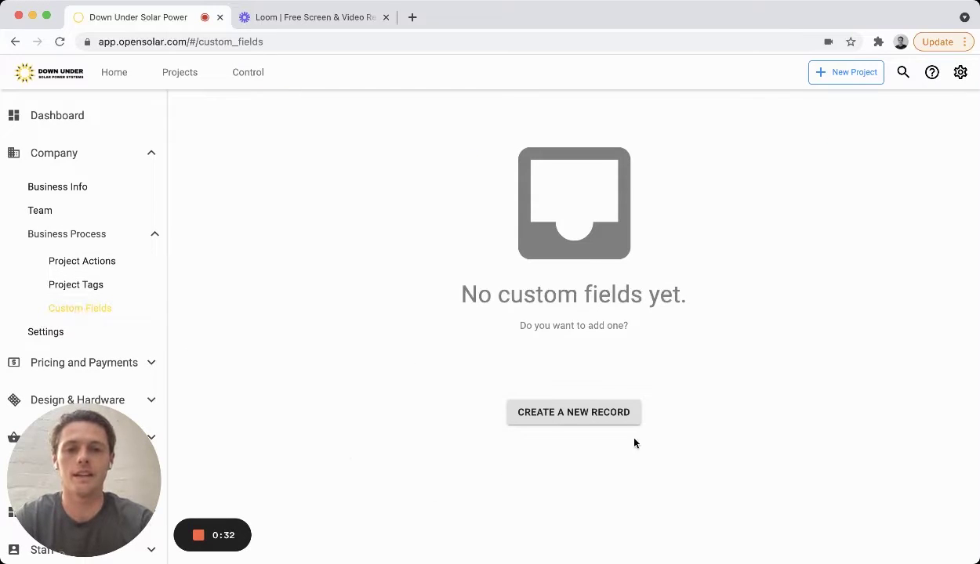
Step: Create Project Custom Field 1 as a Text field labelled 'Export limit' and save it
click(547, 417)
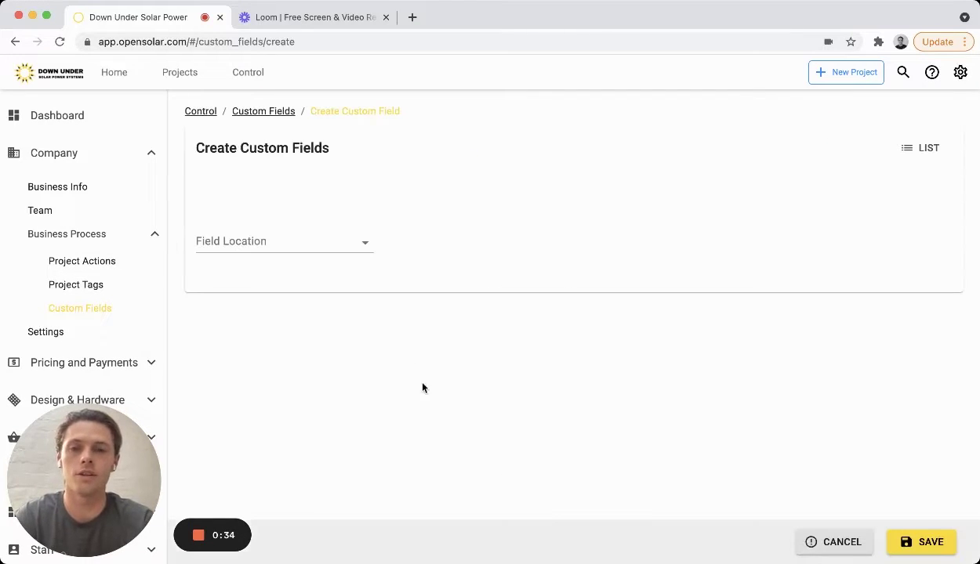
click(275, 244)
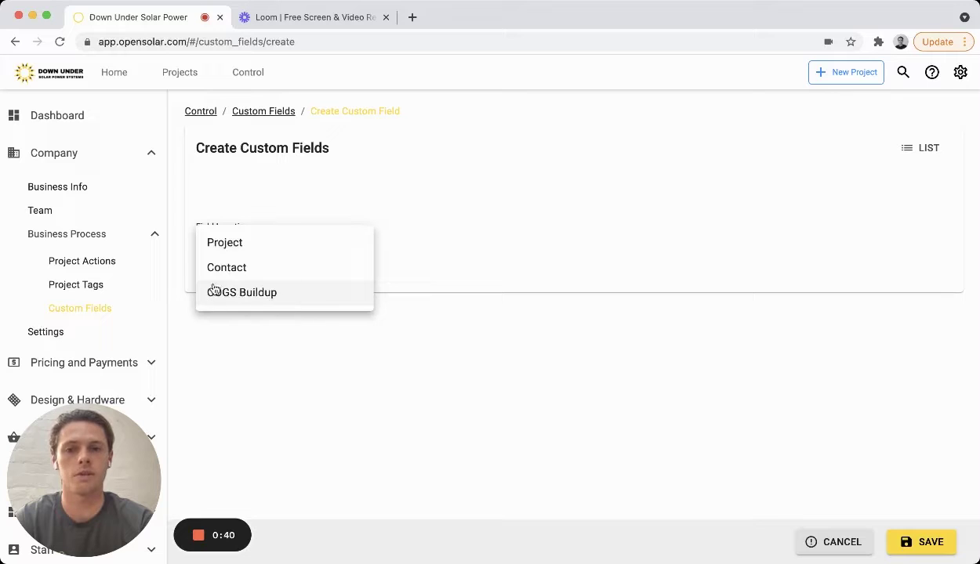
click(218, 244)
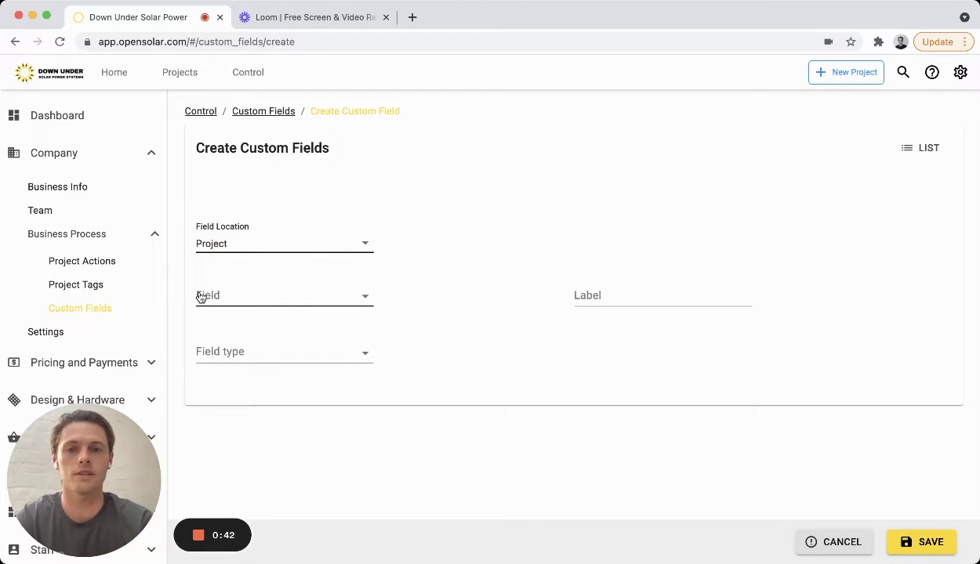
click(293, 296)
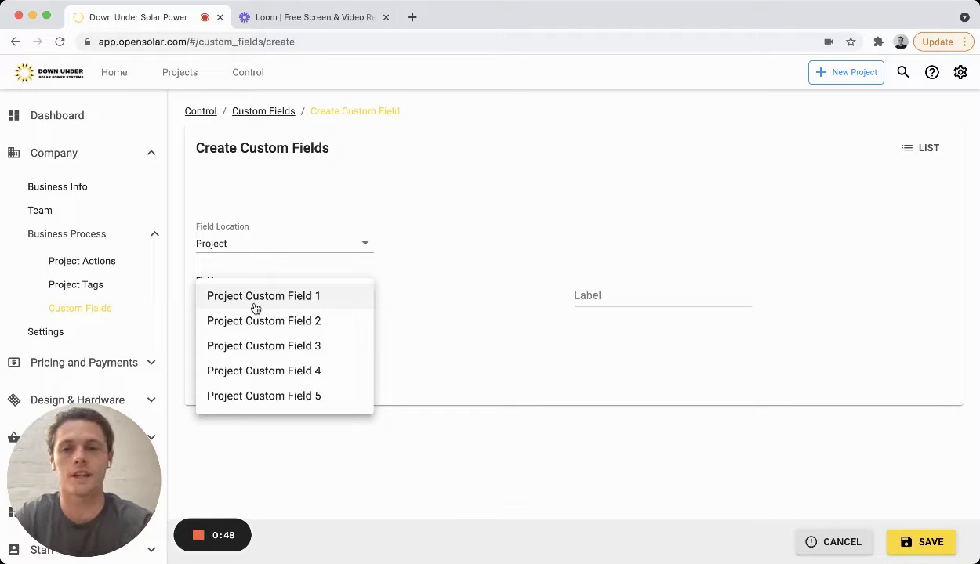
click(256, 308)
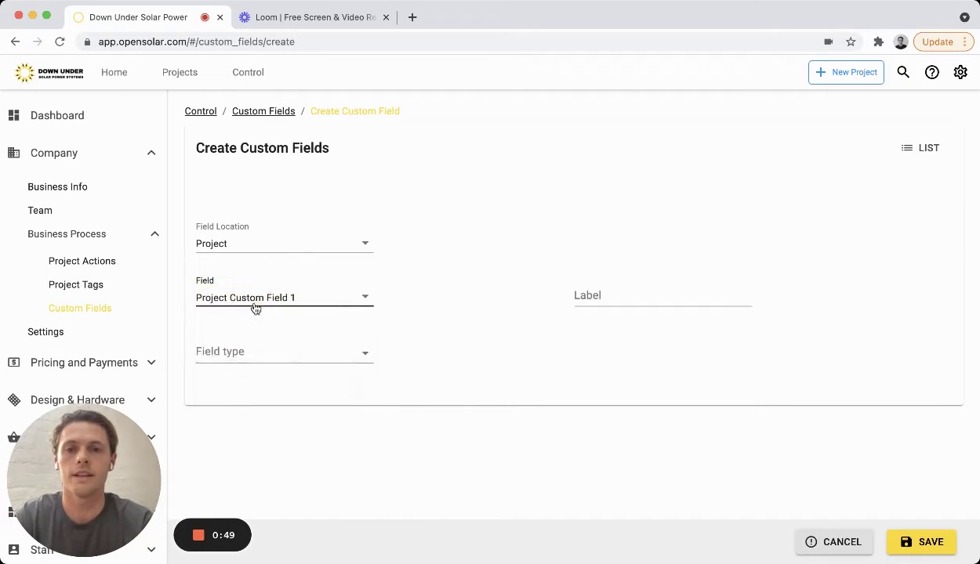
click(266, 354)
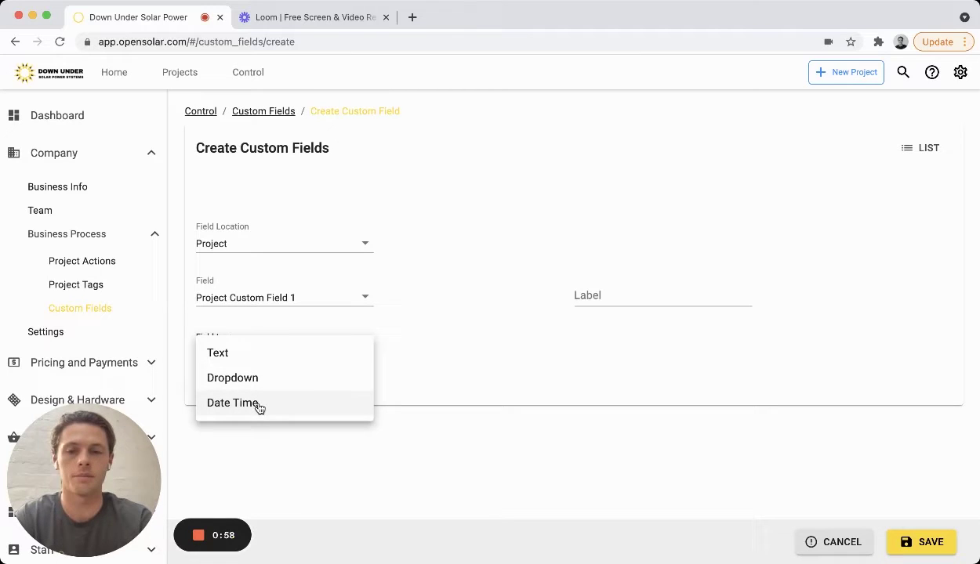
click(218, 353)
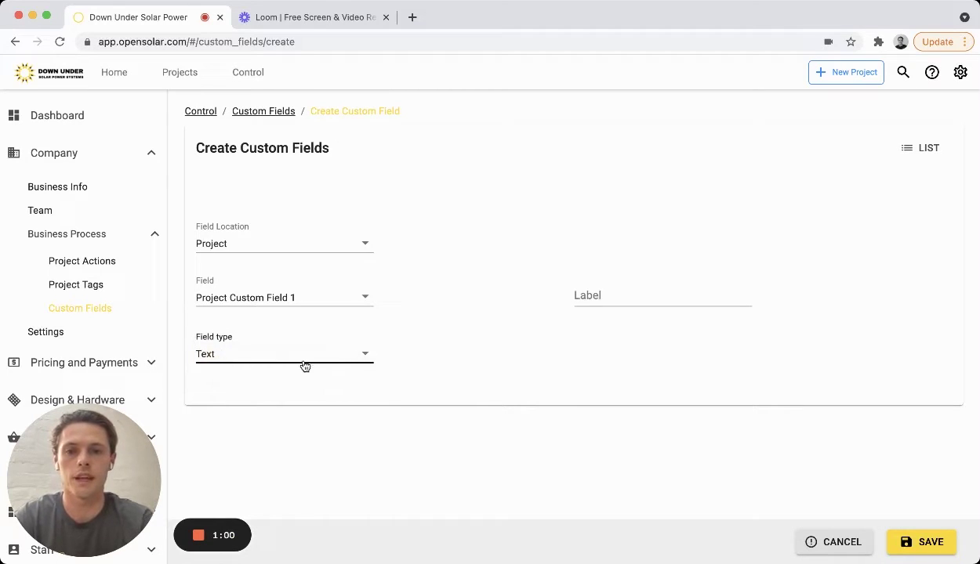
click(609, 295)
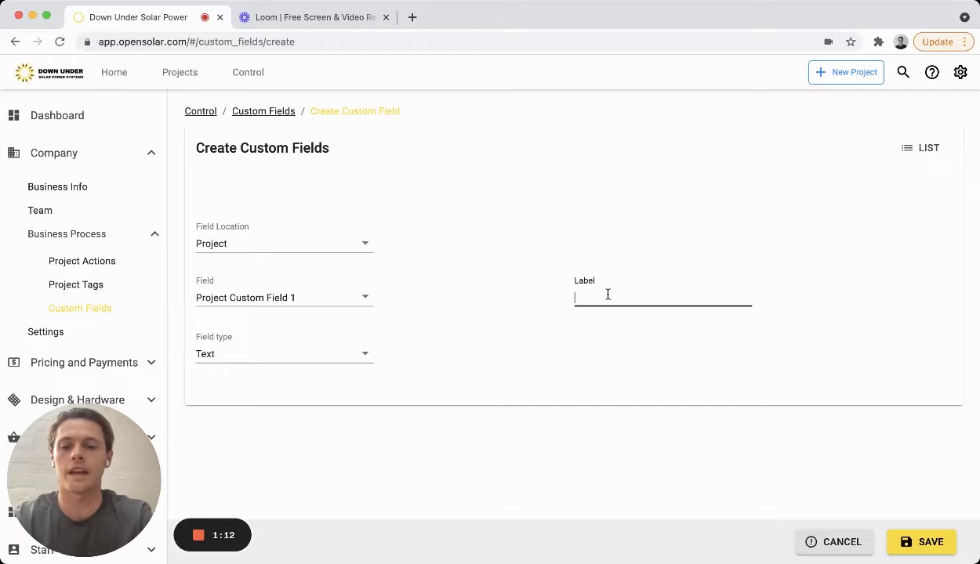
text(Export limit)
click(931, 545)
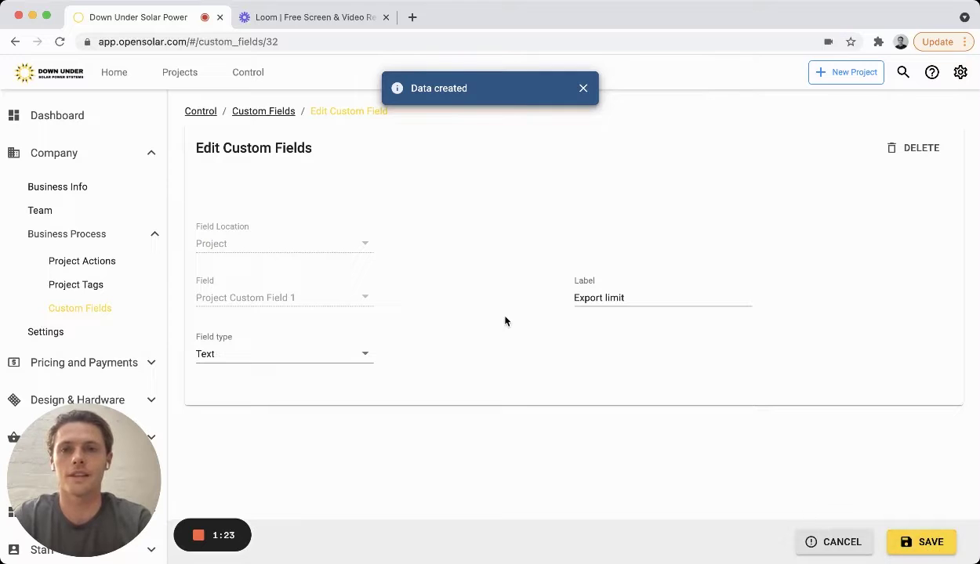
Step: Start a new Contact Custom Field 1 labelled 'Age' with the Dropdown type
click(261, 113)
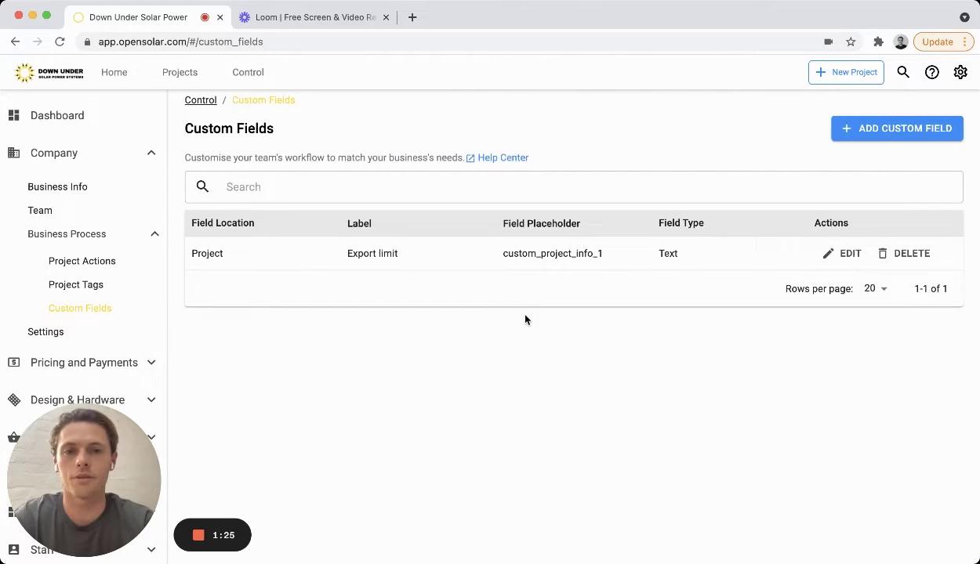
click(907, 131)
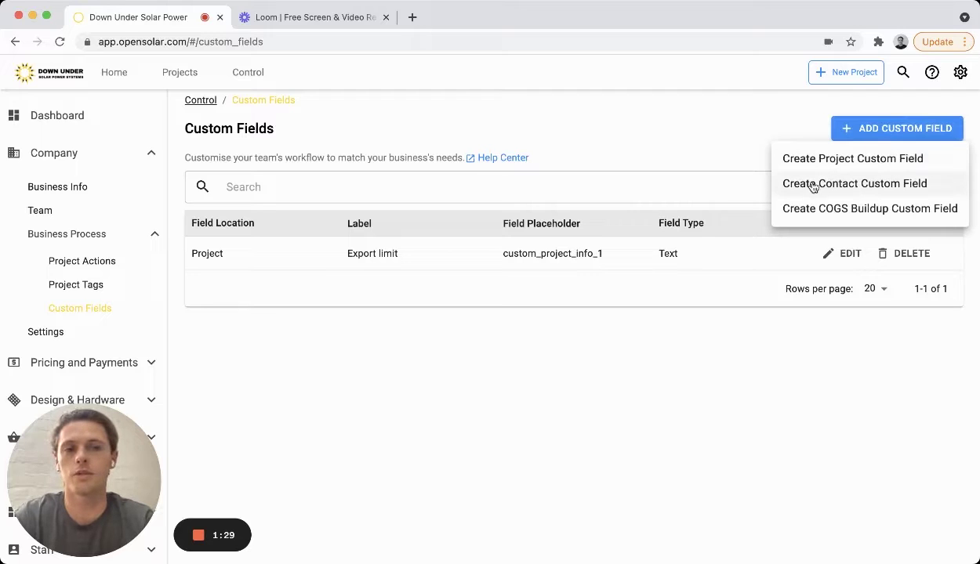
click(868, 184)
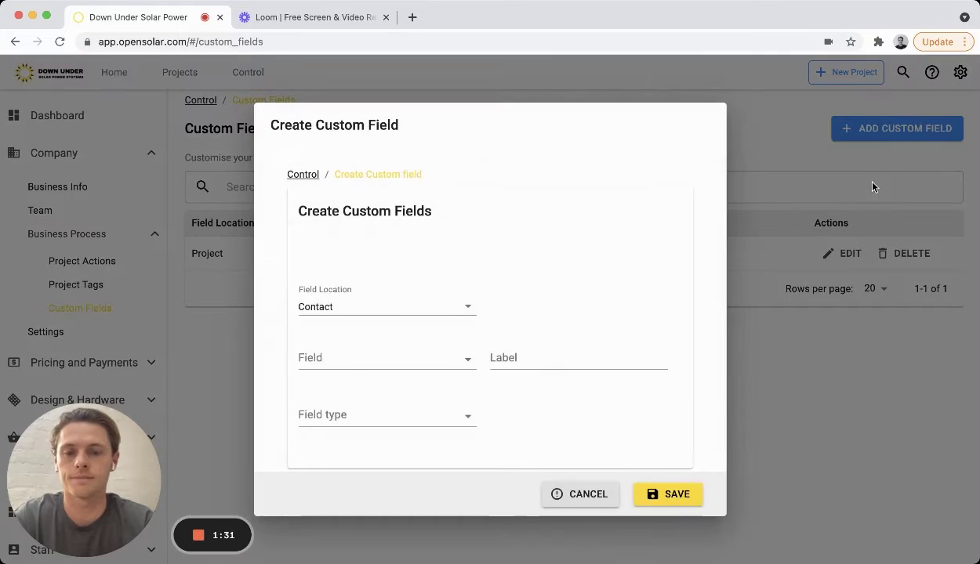
scroll(404, 309, down, 2)
click(342, 305)
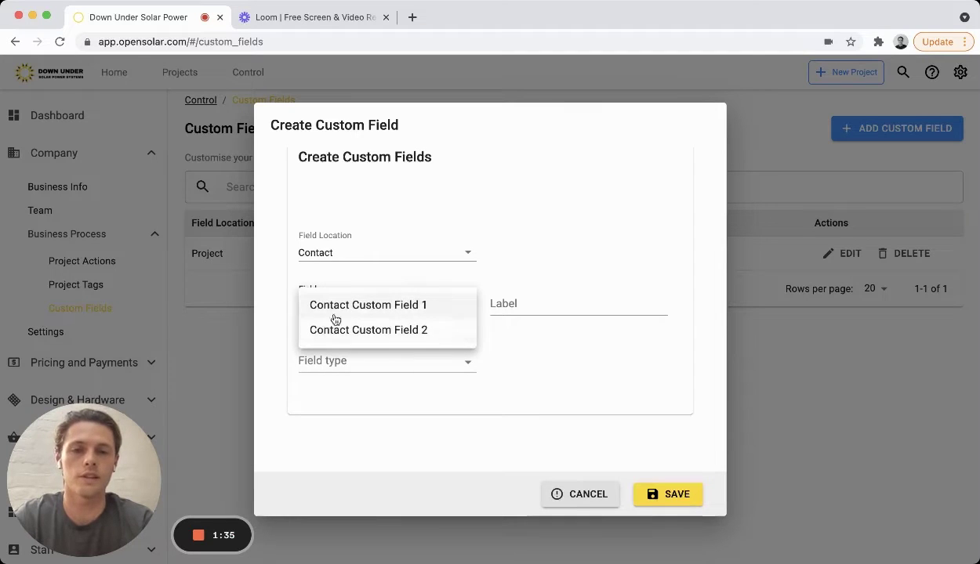
click(368, 305)
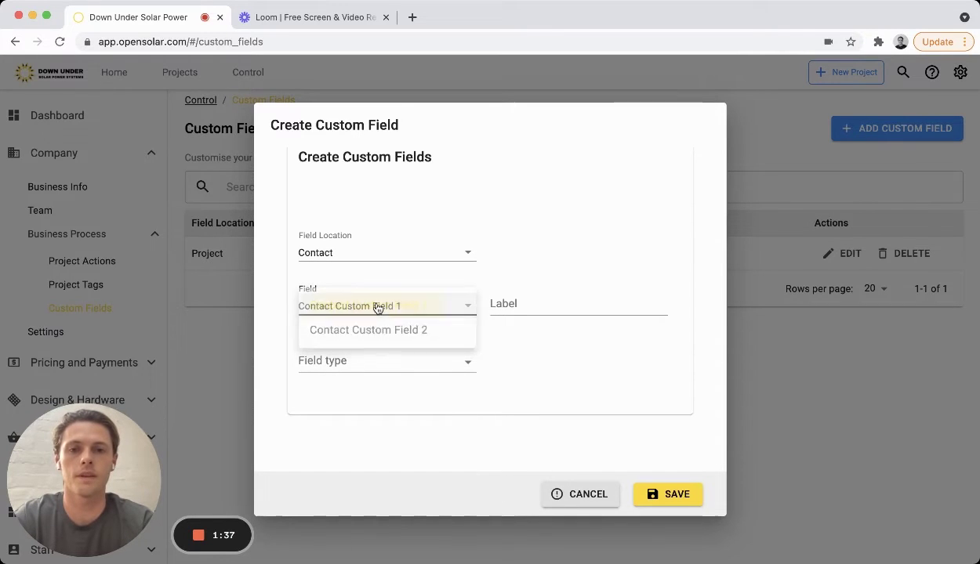
click(523, 305)
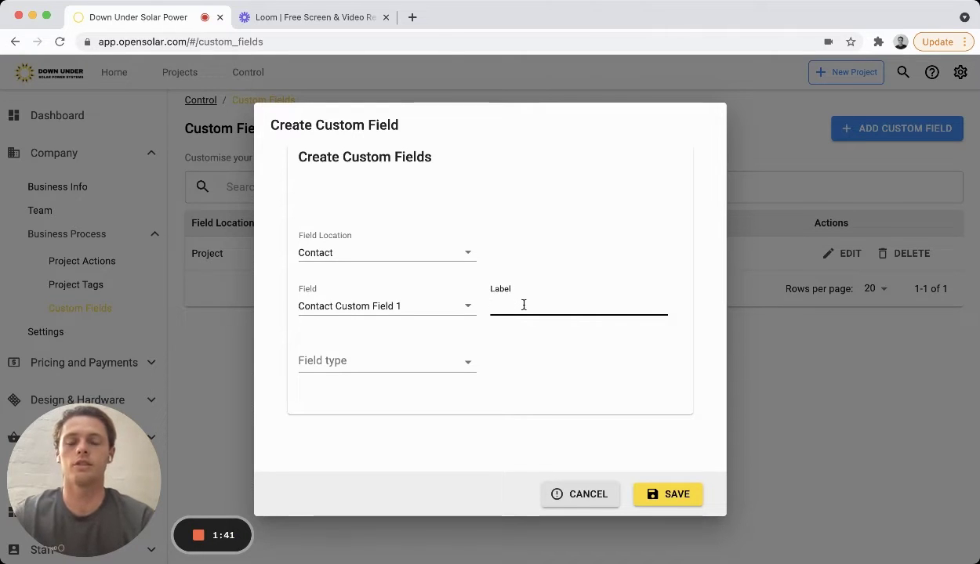
text(Age)
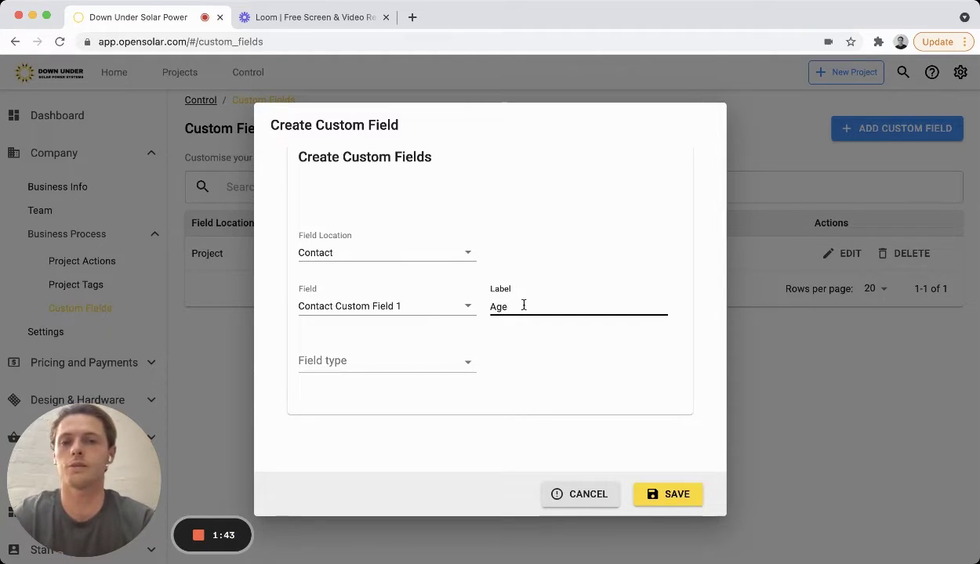
click(352, 364)
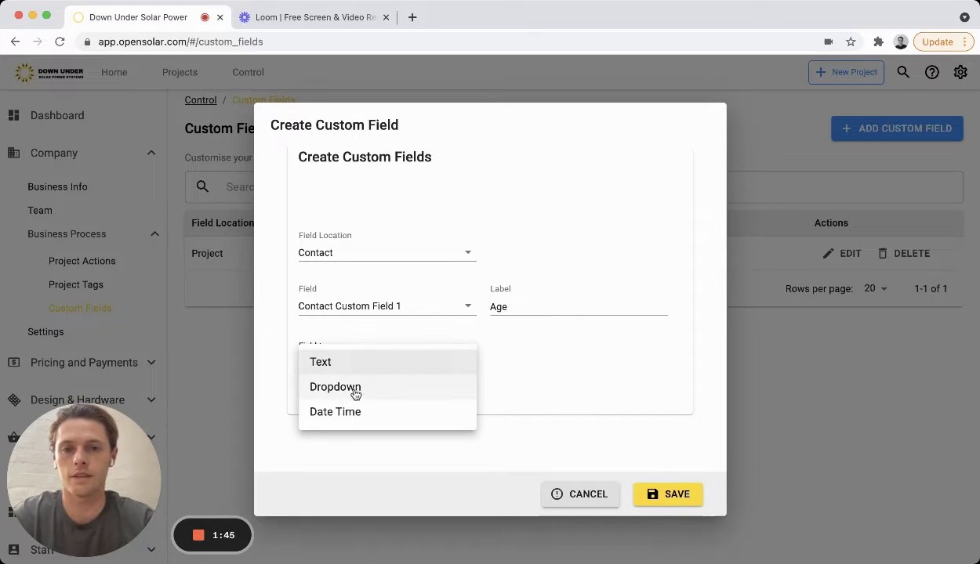
click(358, 392)
Step: Add the dropdown choices 0-18, 19-30 and 31+, then save the Age field
scroll(356, 392, down, 2)
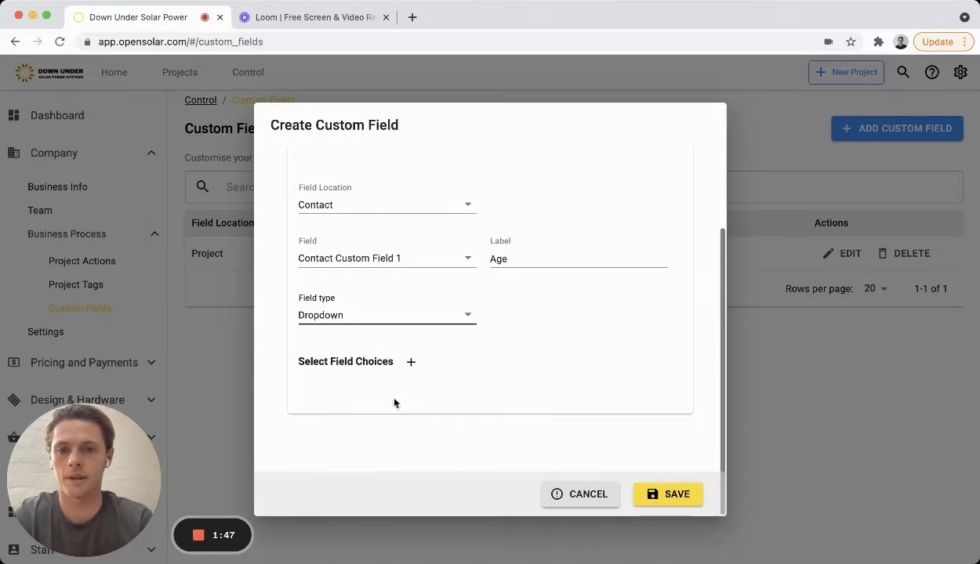
click(411, 362)
click(343, 418)
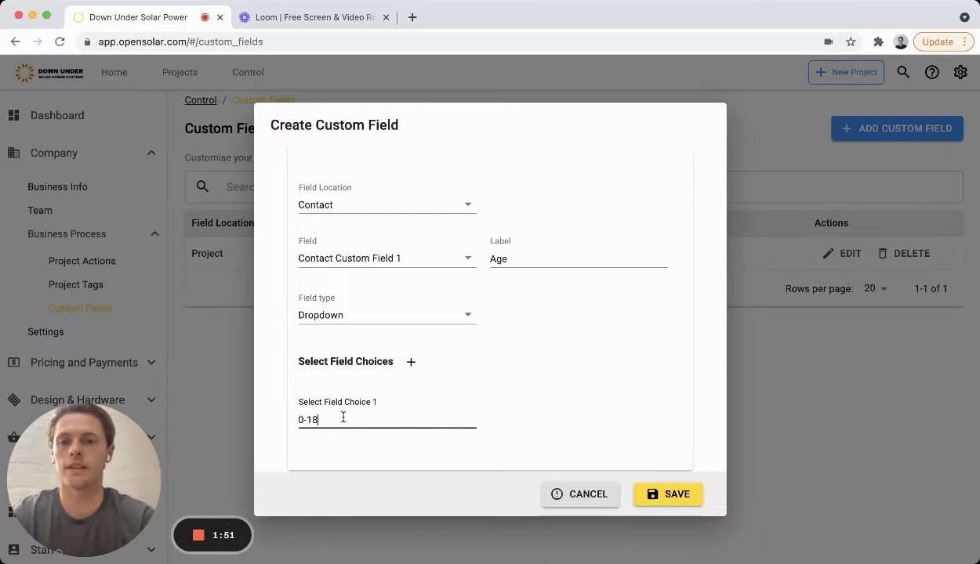
click(411, 362)
scroll(384, 415, down, 2)
click(352, 403)
text(19)
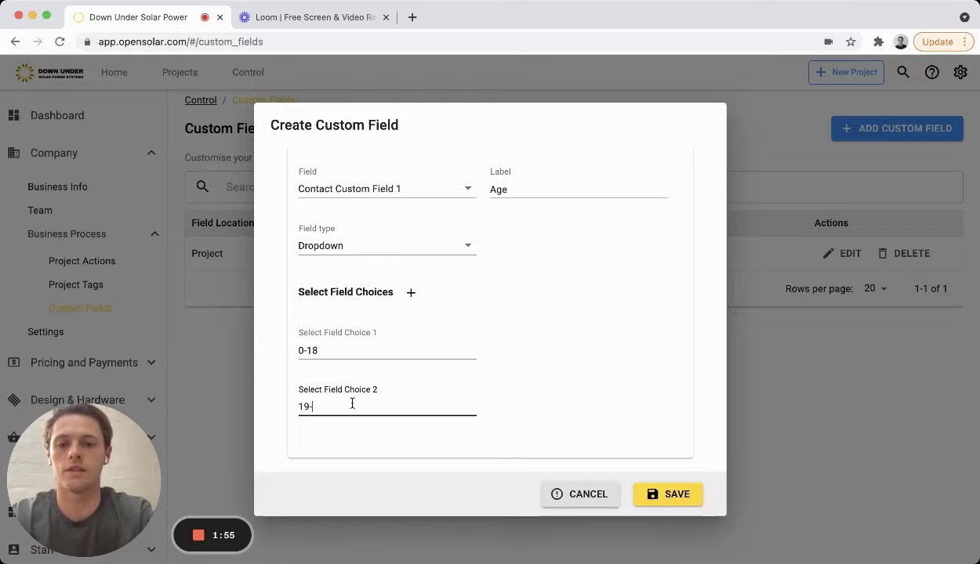
text(-30)
scroll(415, 399, down, 1)
click(410, 250)
scroll(410, 332, down, 2)
click(324, 363)
text(31+)
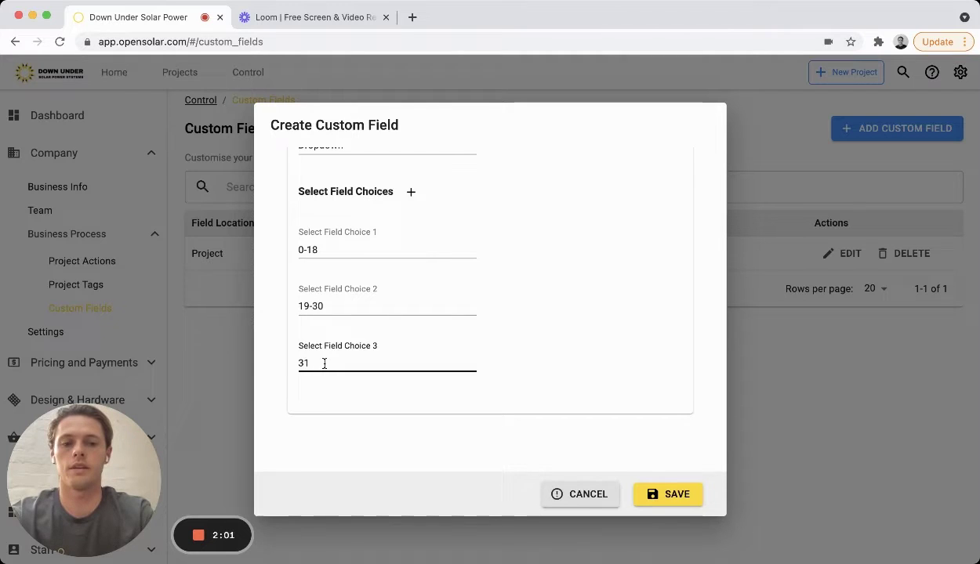
click(672, 499)
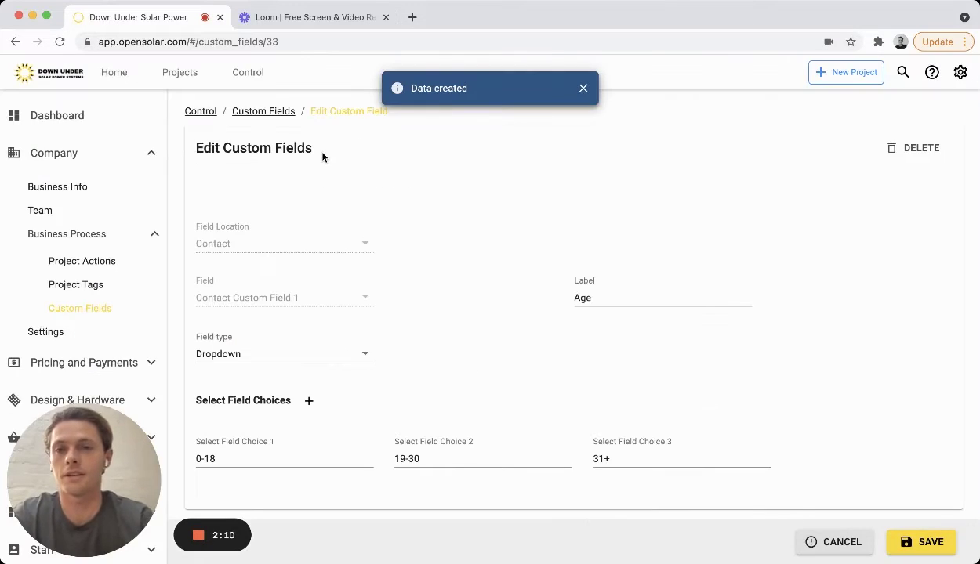
Step: Create COGS Buildup Custom Field 1 labelled 'Travel cost' and save it
click(267, 112)
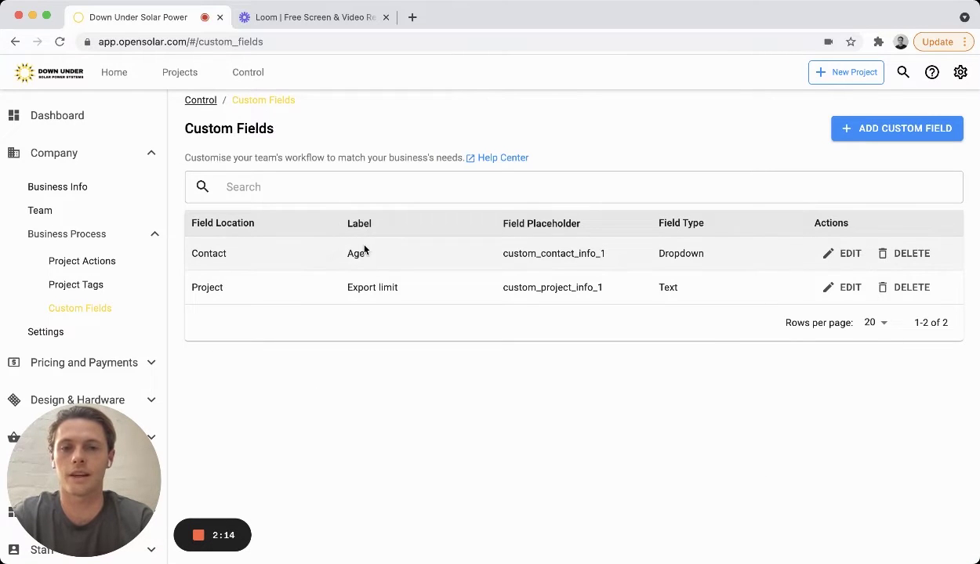
click(886, 131)
click(891, 217)
click(327, 361)
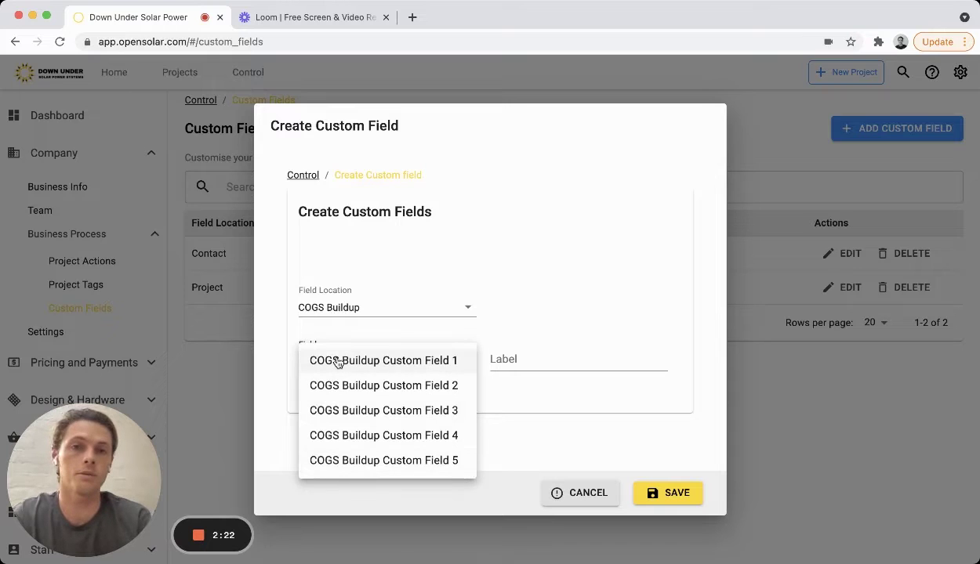
click(391, 361)
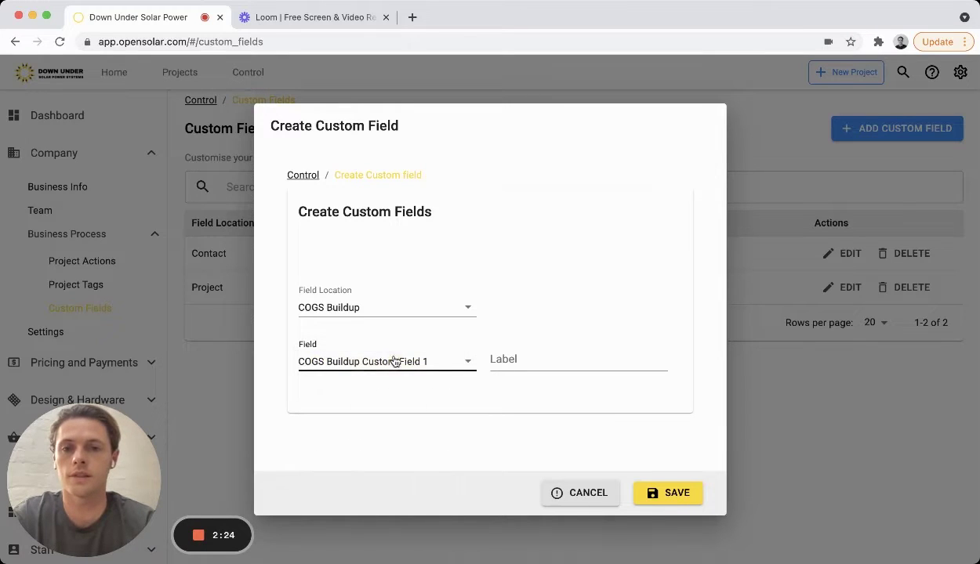
click(531, 357)
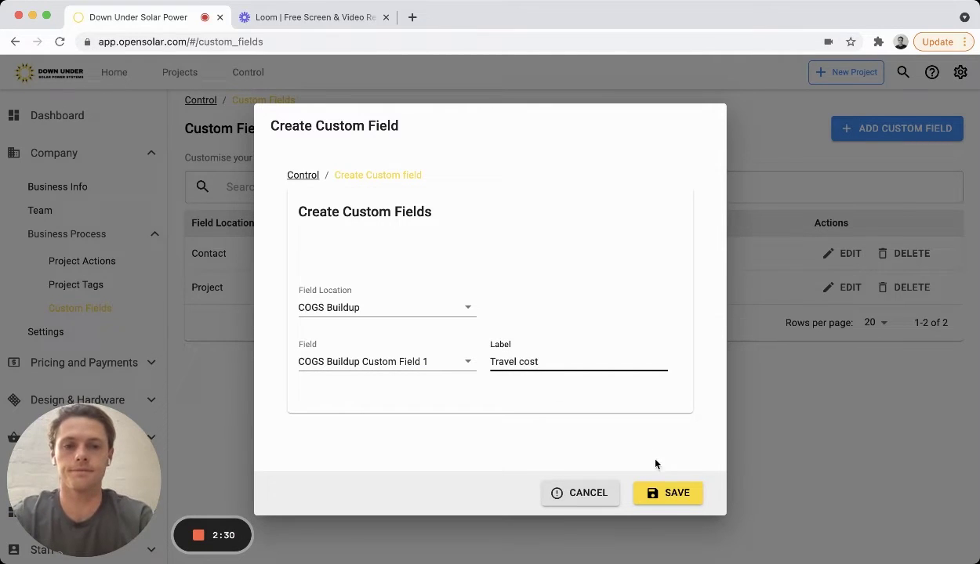
click(668, 492)
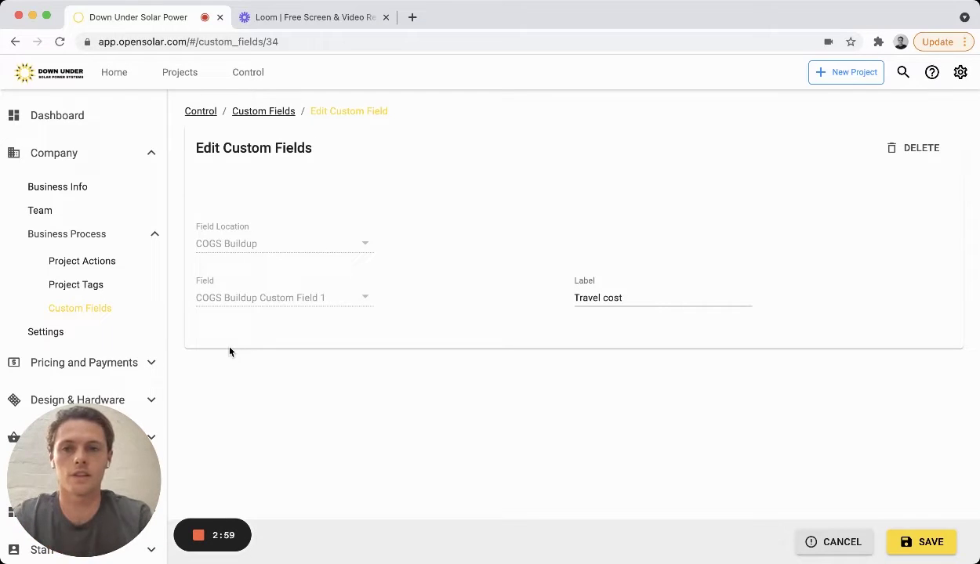
Step: Return to the Control dashboard and reload the page from the address bar
click(136, 363)
scroll(136, 365, down, 3)
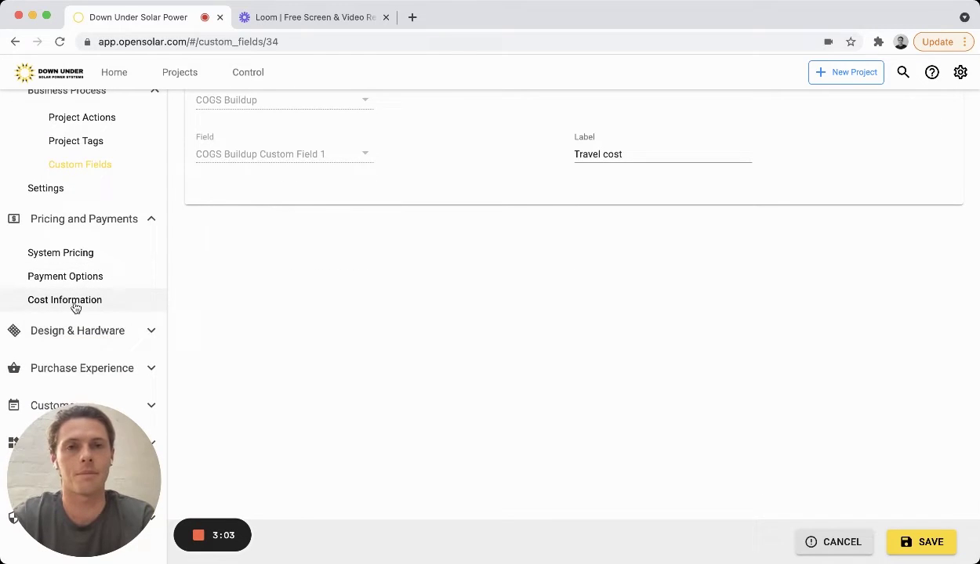
click(249, 75)
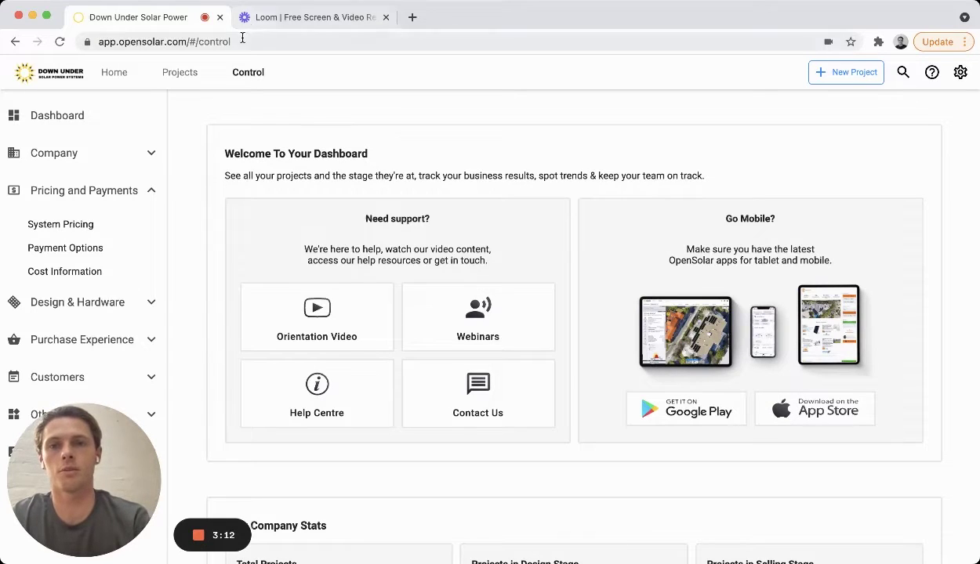
click(241, 40)
key(Return)
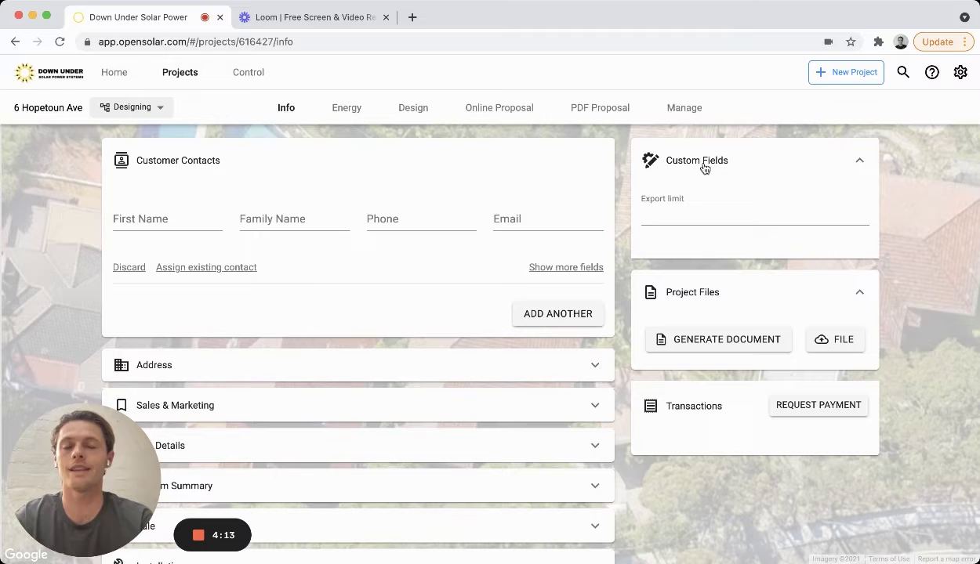
Step: Set the project's Export limit to 0 and the contact's Age to 19-30
click(690, 213)
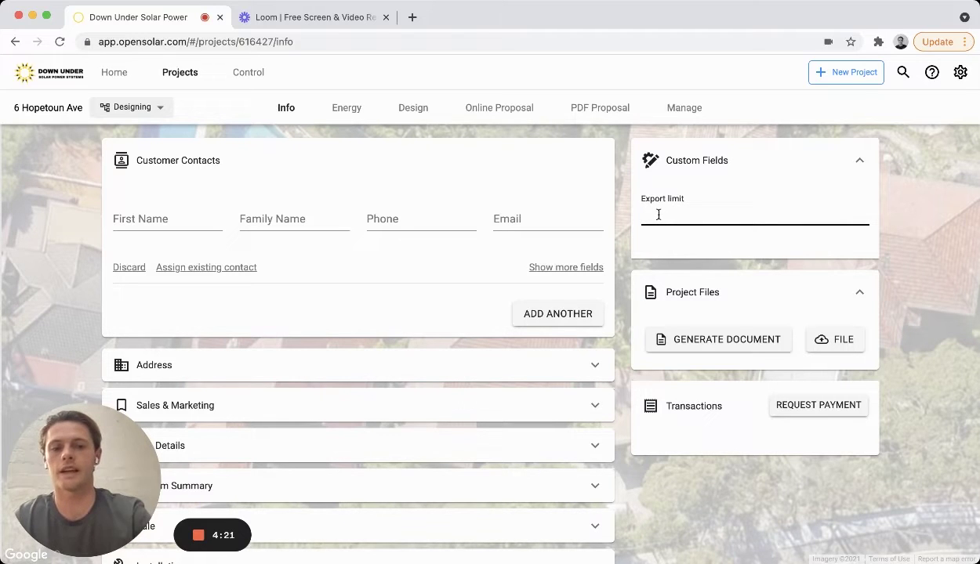
text(0)
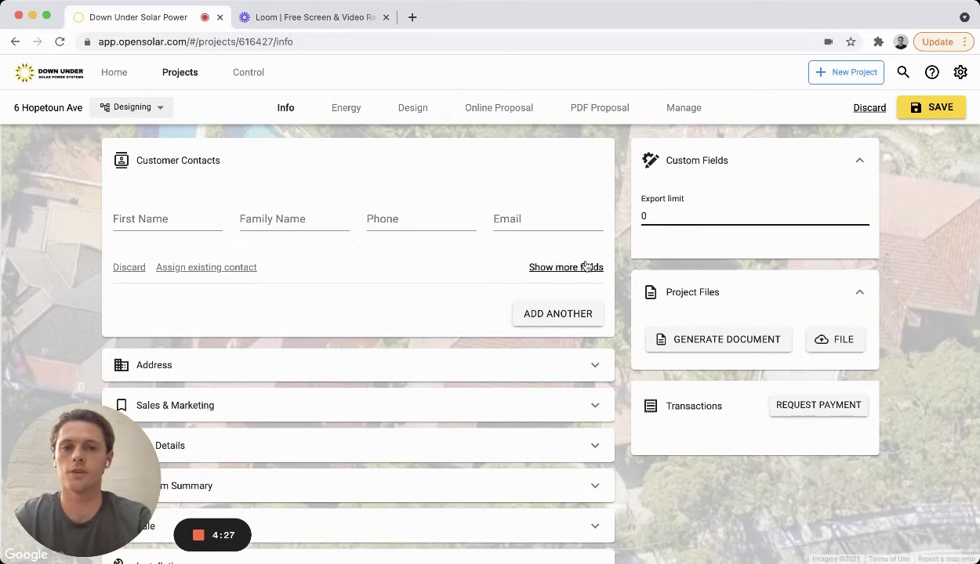
click(547, 268)
scroll(438, 295, down, 3)
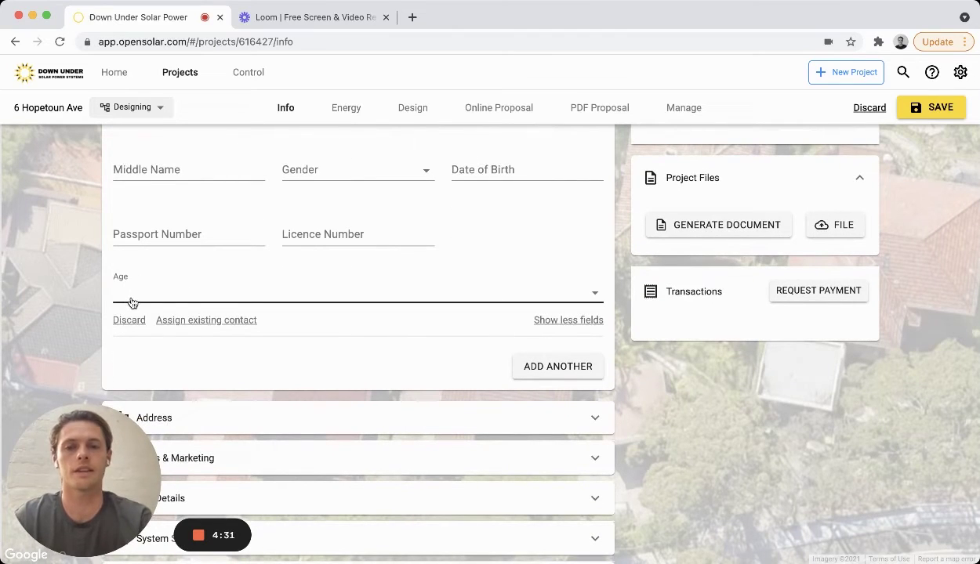
click(372, 292)
click(234, 351)
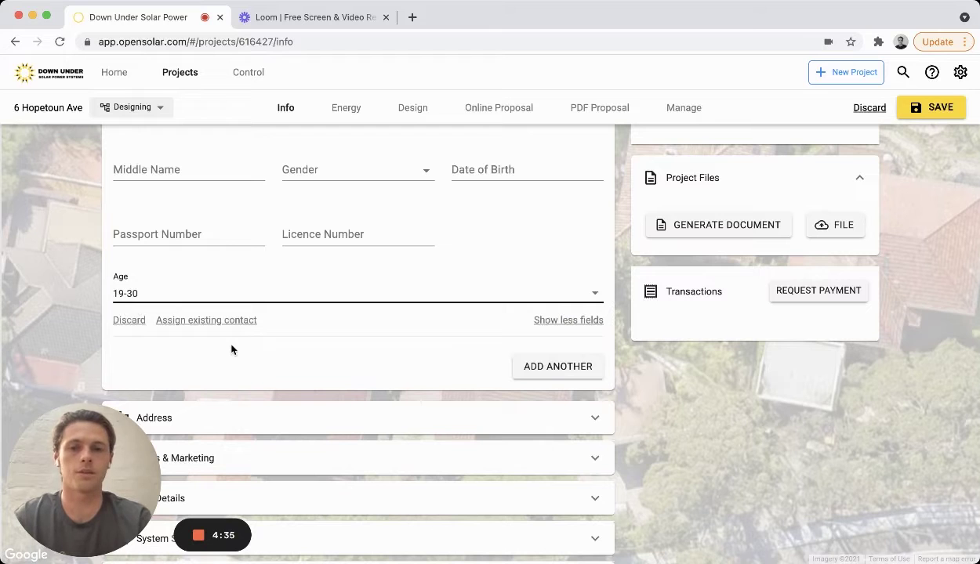
scroll(348, 364, up, 3)
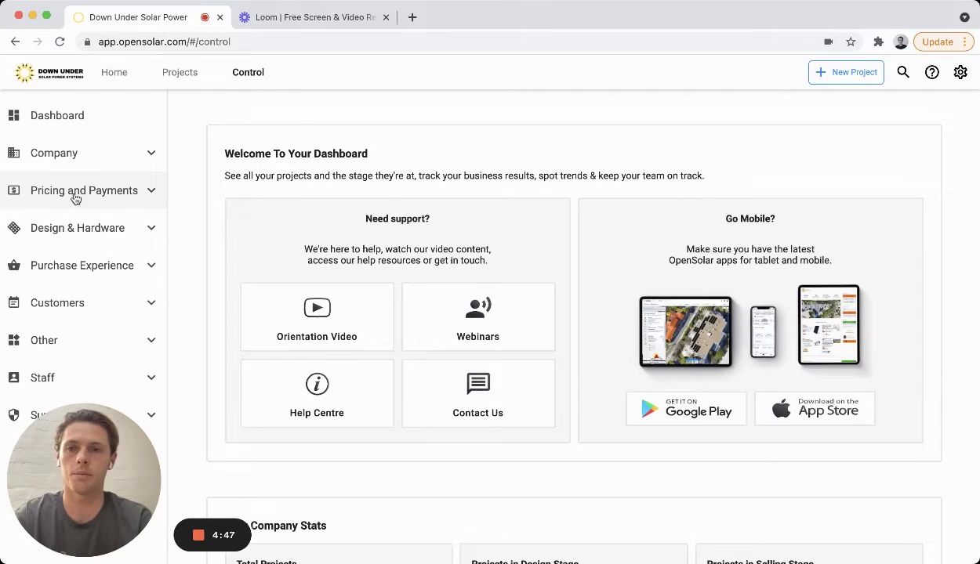
click(150, 192)
click(64, 272)
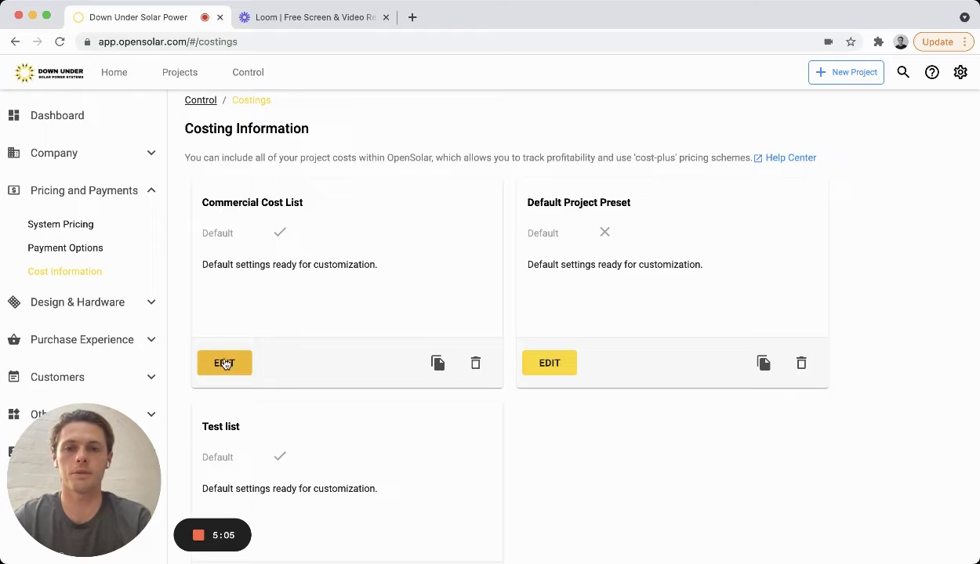
click(225, 363)
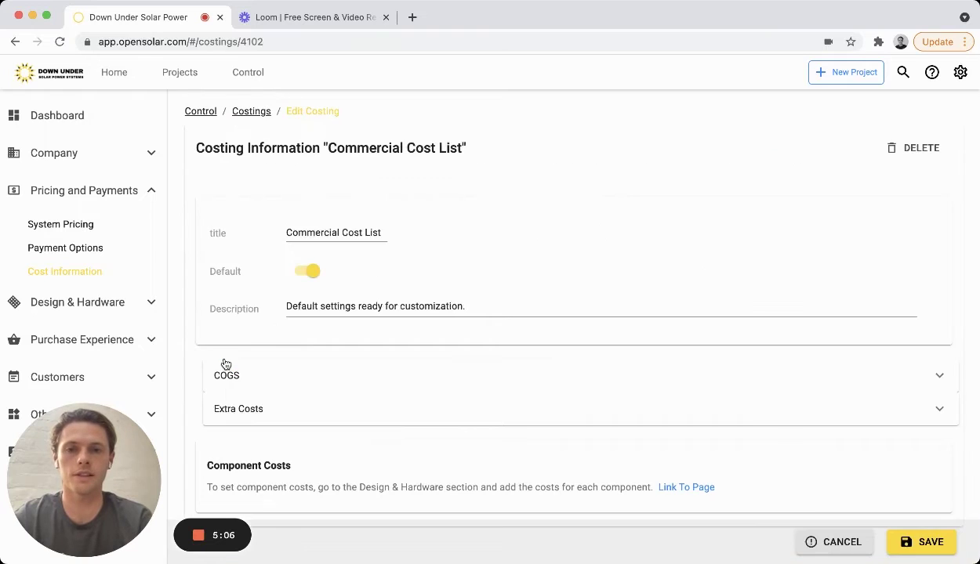
click(317, 394)
click(306, 362)
scroll(306, 368, down, 8)
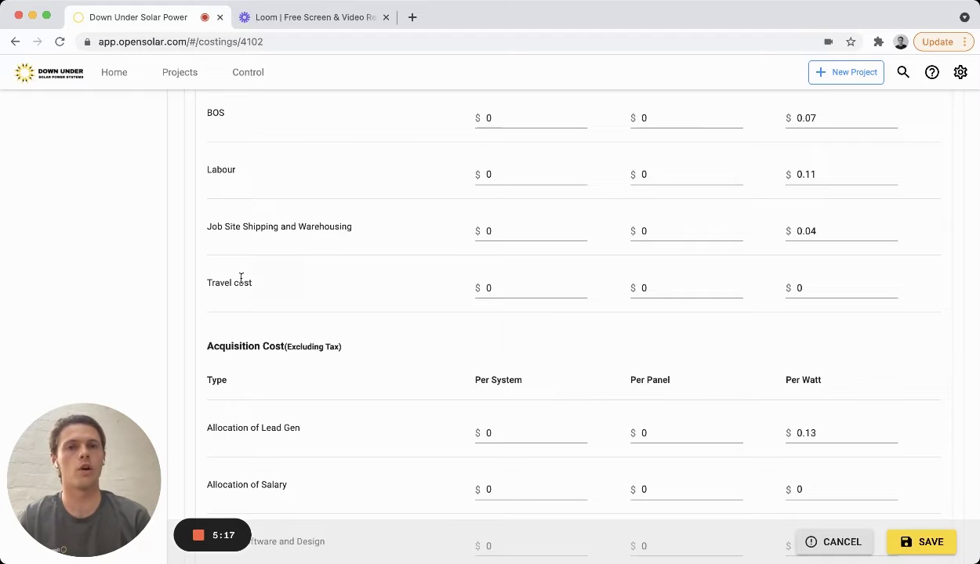
scroll(240, 278, up, 7)
click(248, 72)
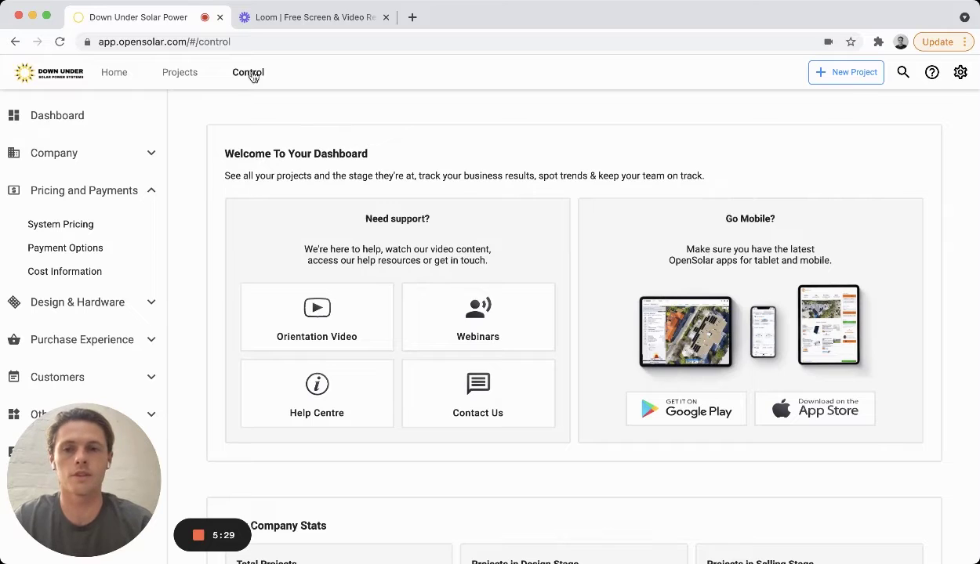
Step: Open the Awesome Resi Template proposal template for editing and expand its Proposal Content
click(123, 340)
scroll(72, 319, down, 2)
click(72, 317)
scroll(157, 326, down, 1)
click(722, 217)
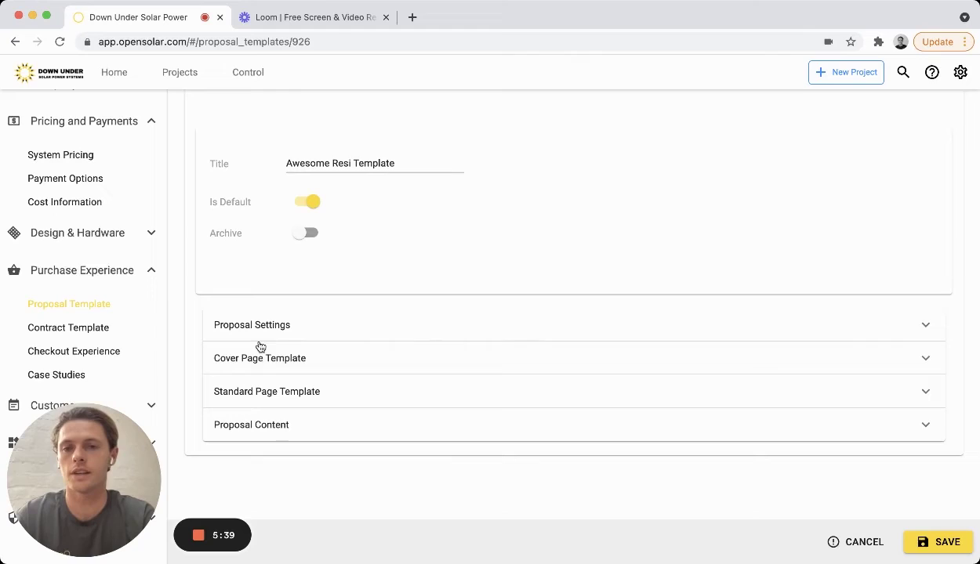
click(243, 429)
scroll(243, 434, down, 2)
scroll(243, 431, down, 8)
scroll(243, 430, down, 10)
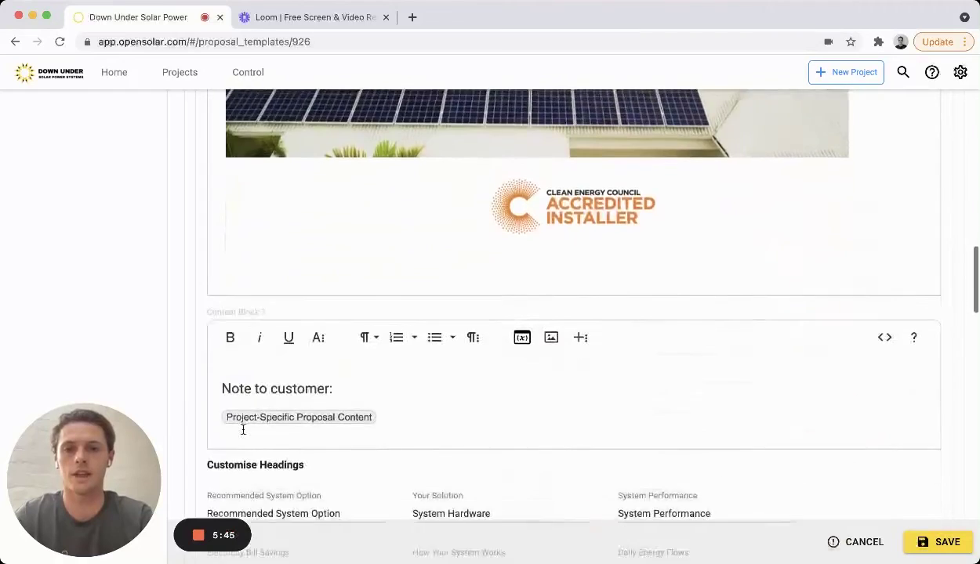
scroll(243, 430, down, 2)
Step: Add a new line in Content Block 3 and search the placeholders for 'custom'
click(405, 323)
key(Return)
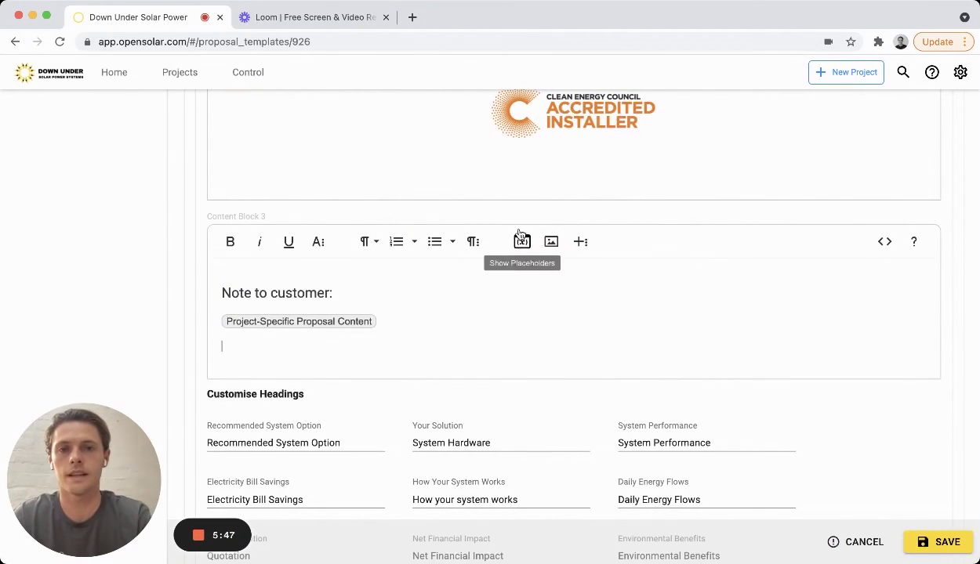
click(522, 241)
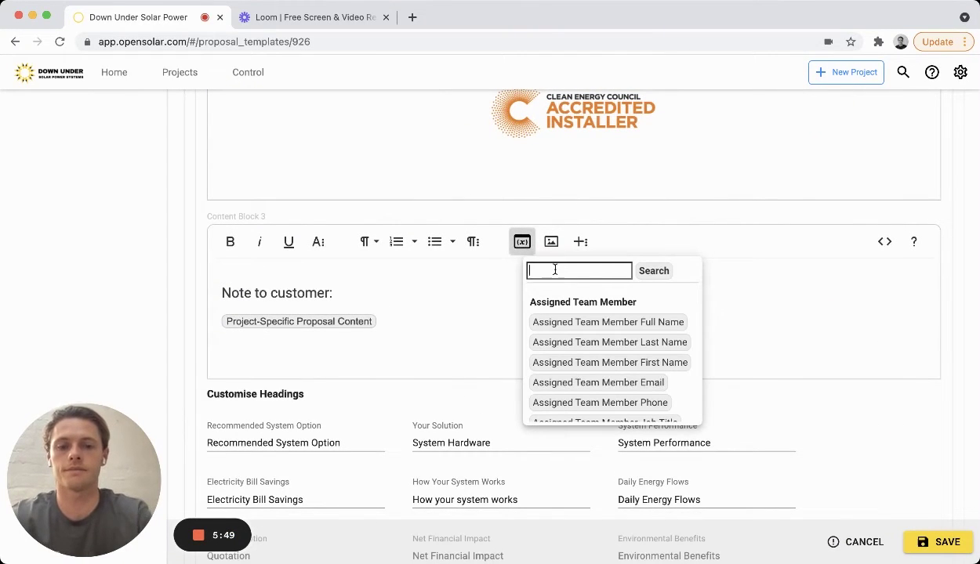
text(custom)
click(651, 273)
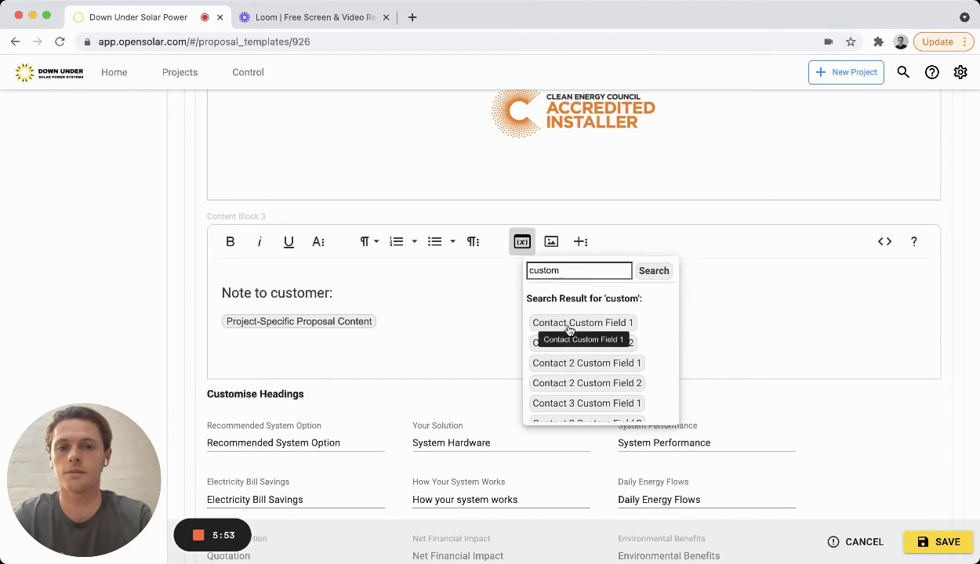
scroll(587, 374, down, 5)
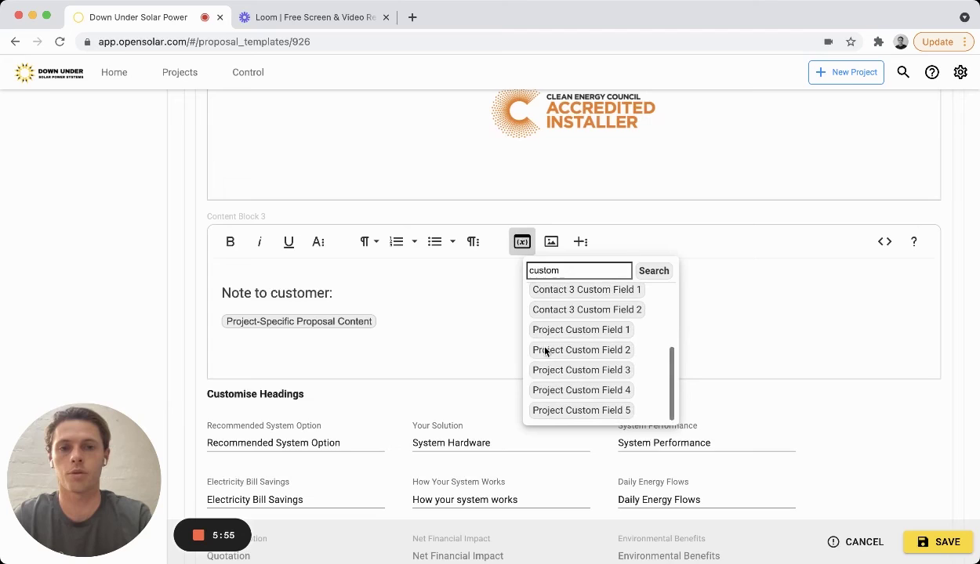
scroll(549, 382, down, 2)
scroll(564, 300, up, 5)
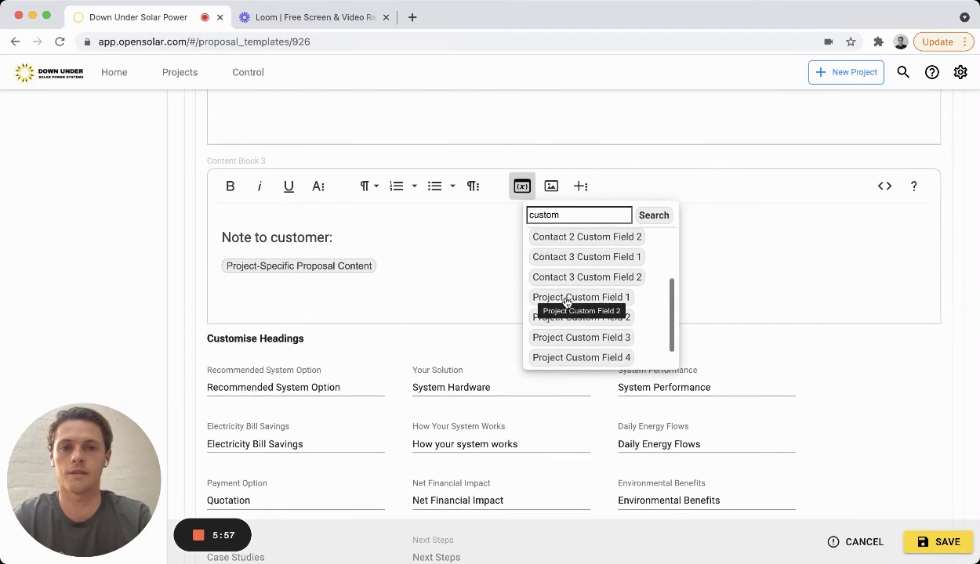
click(319, 298)
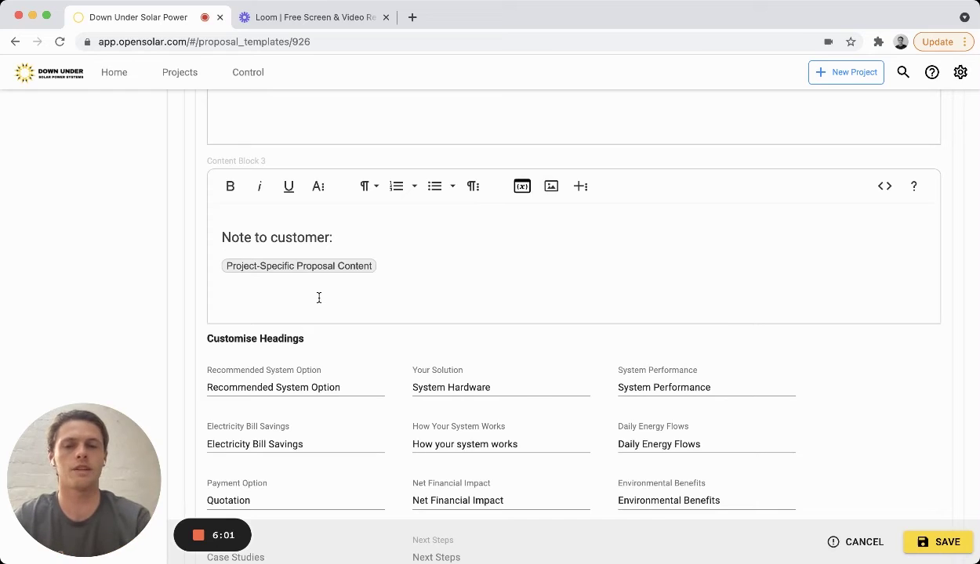
scroll(291, 283, up, 20)
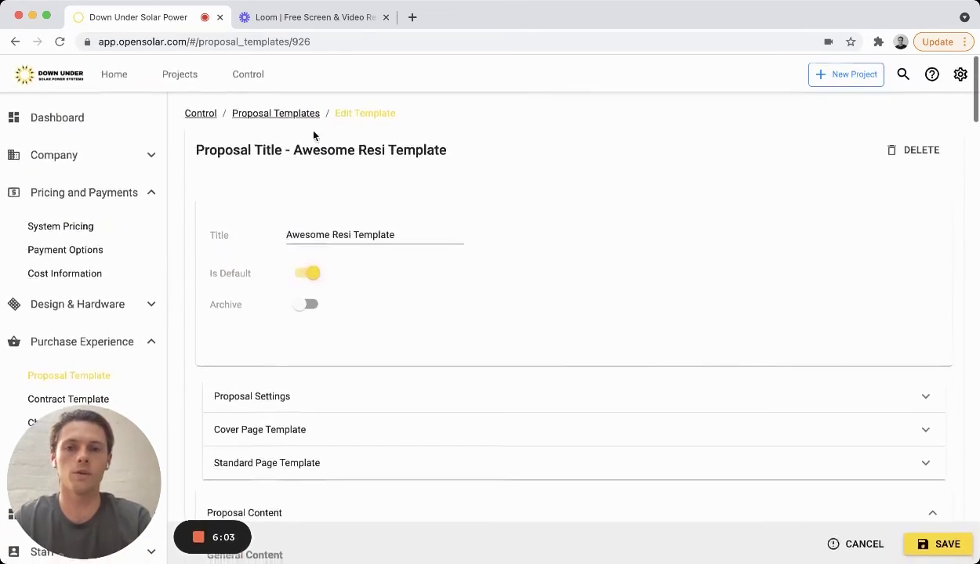
Step: Collapse the open settings groups and start a new template under Other > Document Templates
click(247, 72)
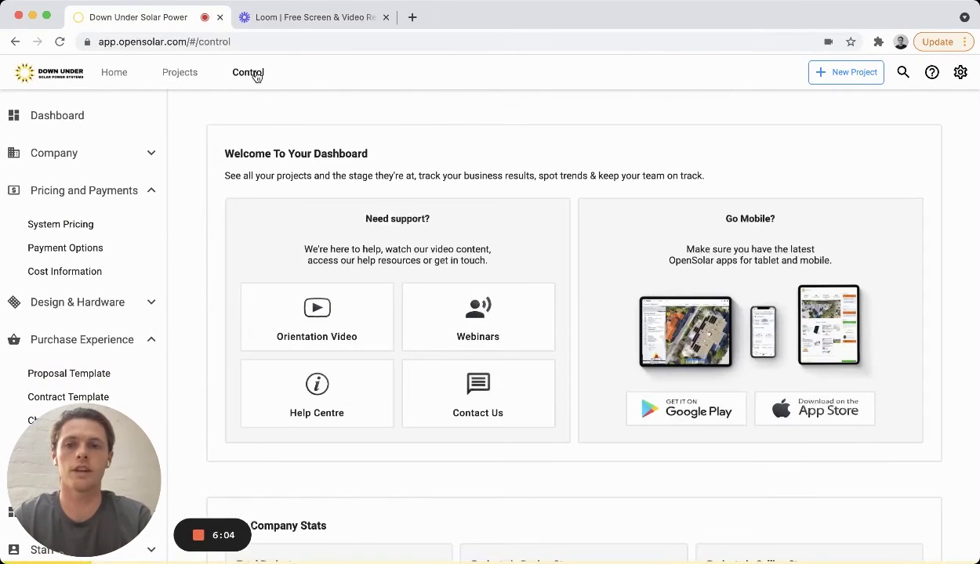
click(151, 191)
scroll(152, 206, down, 4)
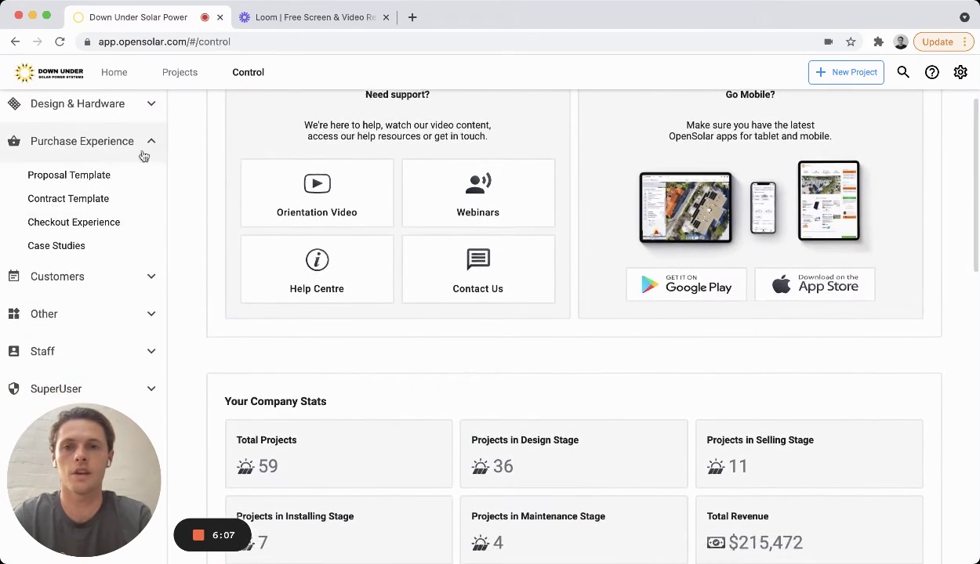
click(143, 154)
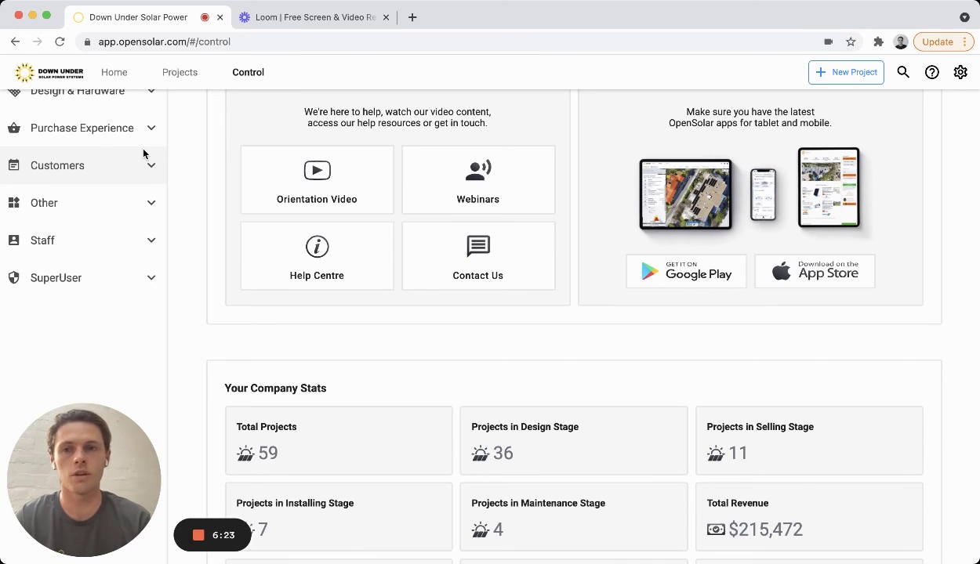
click(124, 201)
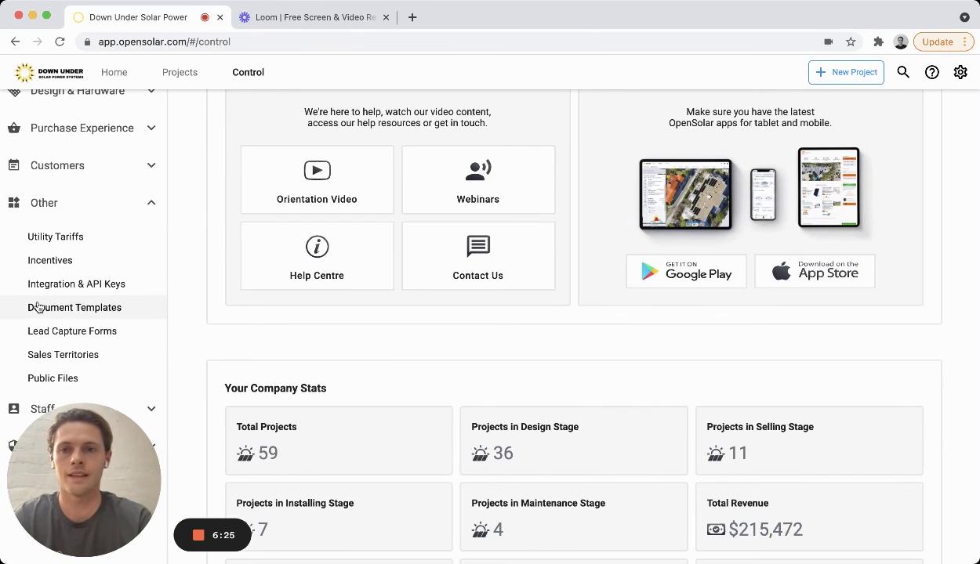
click(74, 308)
click(880, 98)
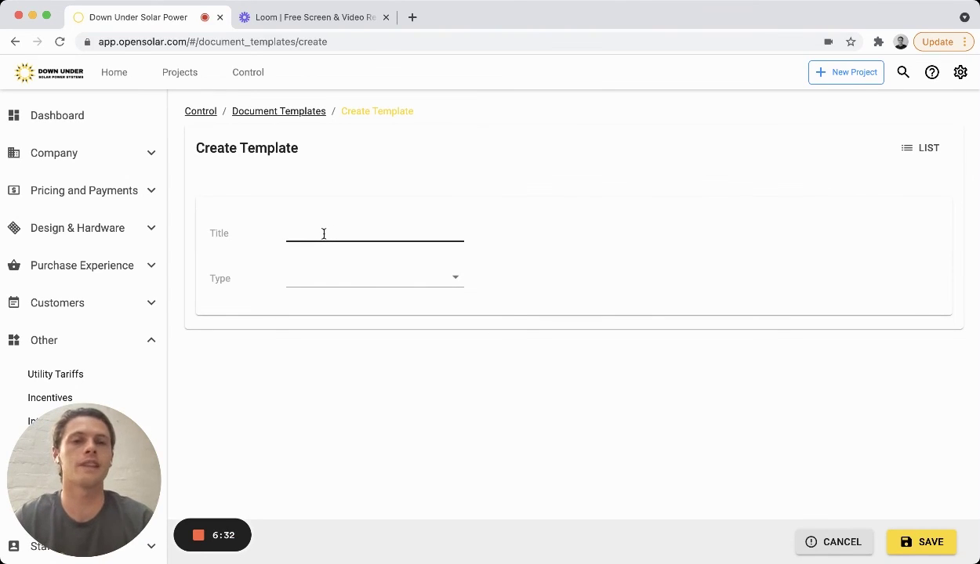